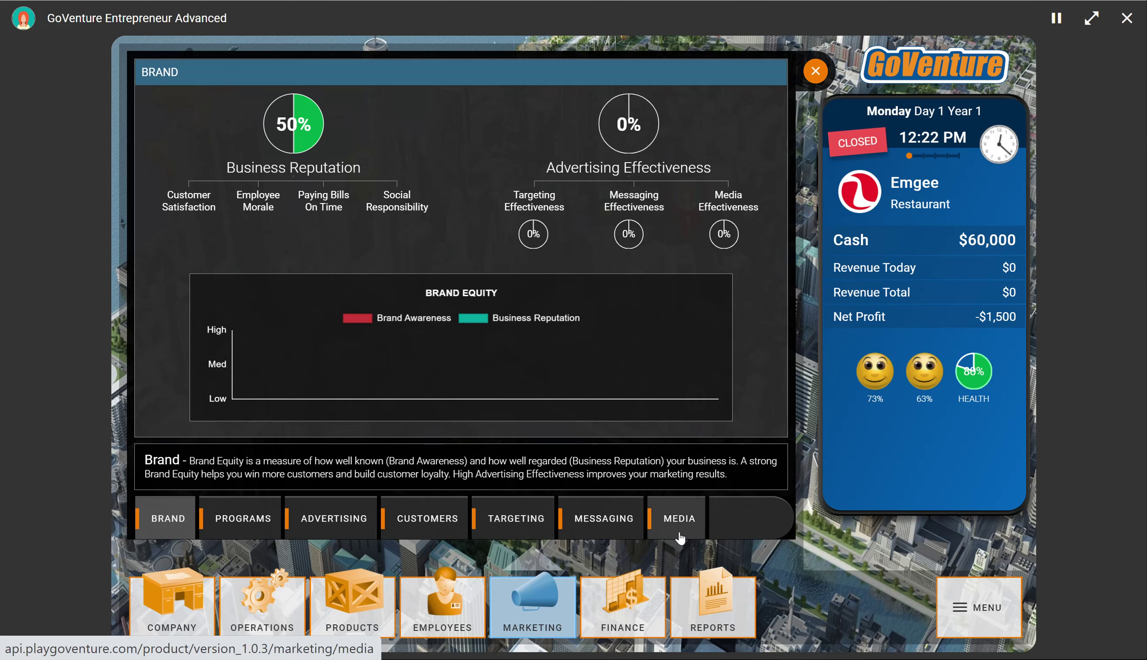
Step: Show the marketing programs, then the Advertising page with both campaigns at $0
{"action": "left_click", "coordinate": [240, 522]}
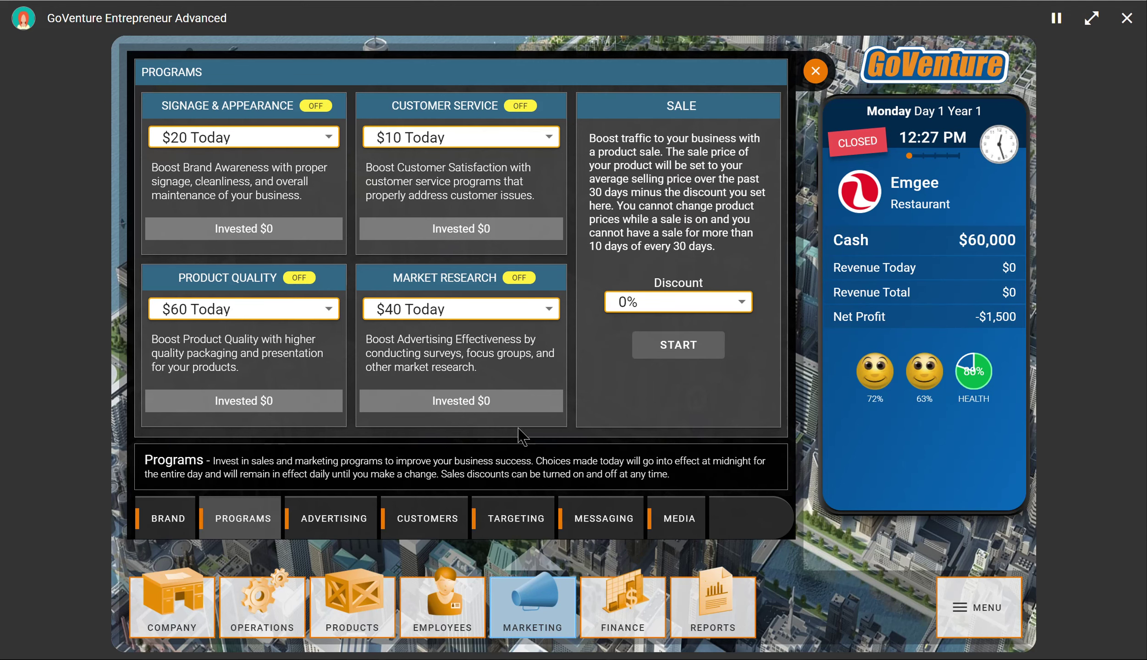
{"action": "left_click", "coordinate": [349, 524]}
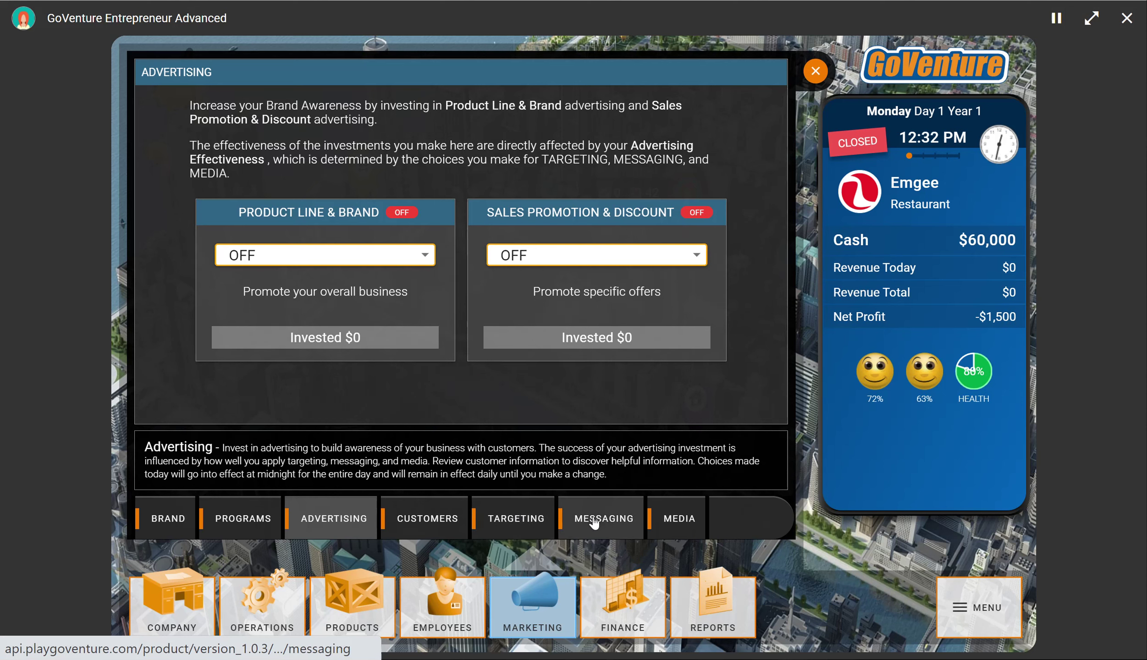
Step: Review the M1–M10 psychographics chart, then move to the consumer group targeting split
{"action": "left_click", "coordinate": [431, 518]}
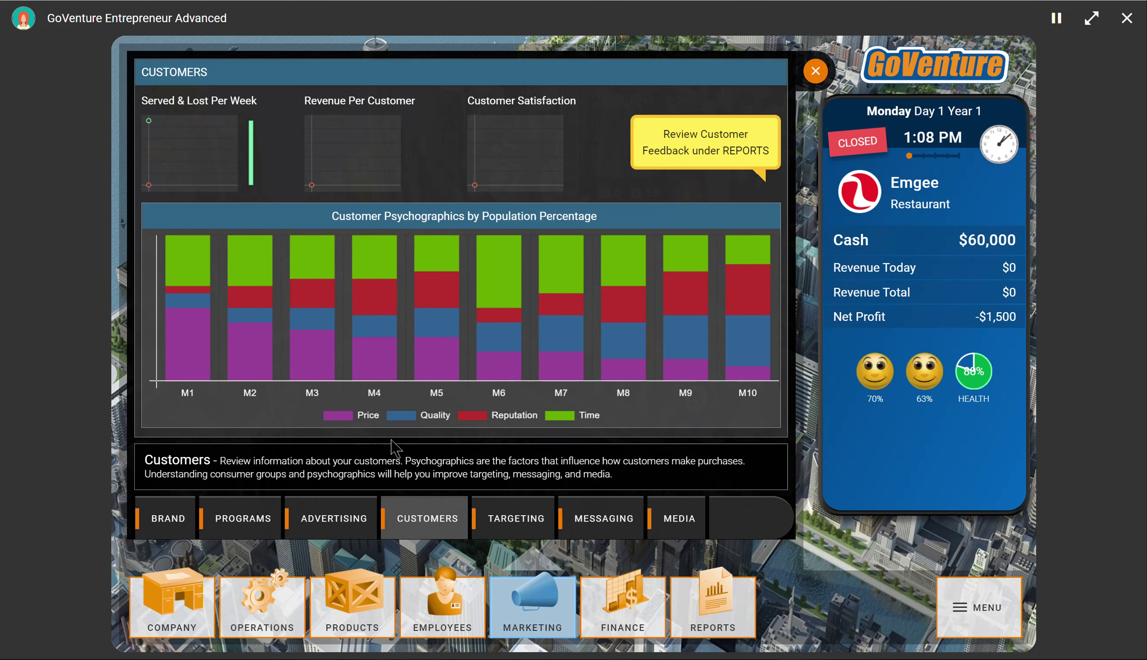
{"action": "left_click", "coordinate": [520, 530]}
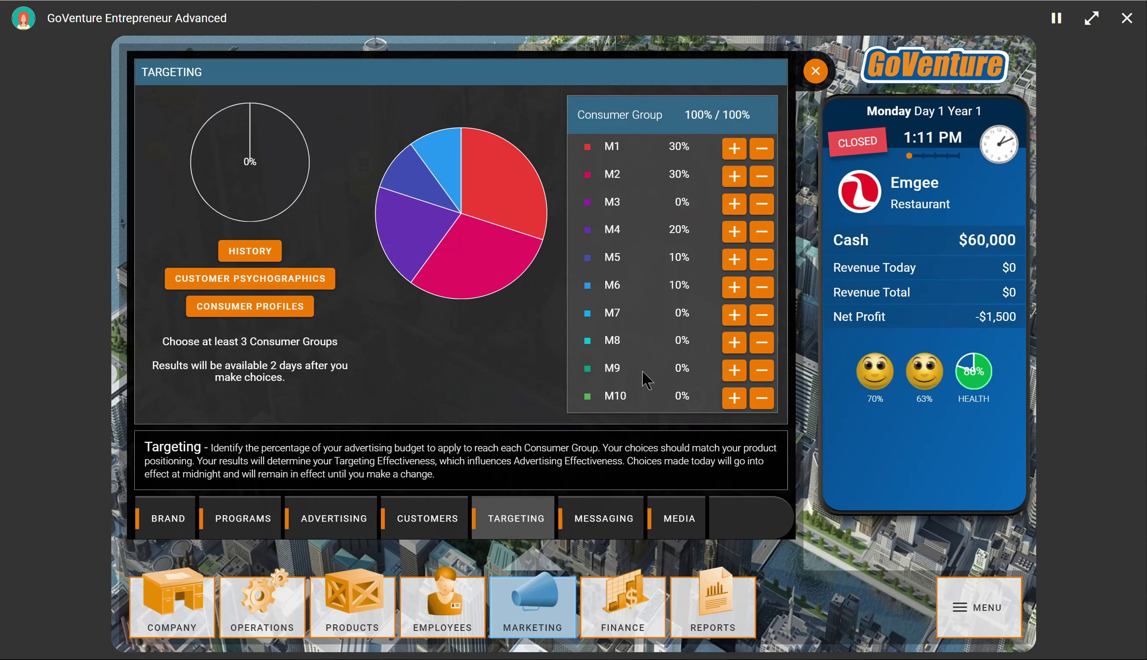
Step: Compare the psychographics chart with the targeting split of M1/M2 30%, M4 20%, M5/M6 10%
{"action": "left_click", "coordinate": [436, 513]}
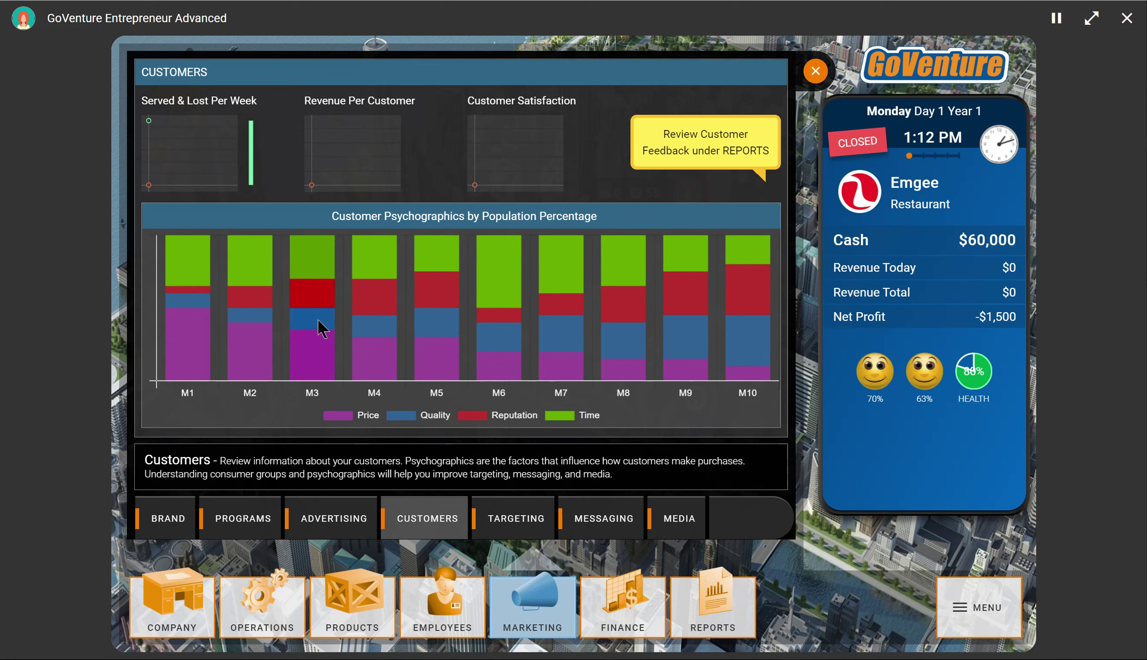
{"action": "left_click", "coordinate": [516, 517]}
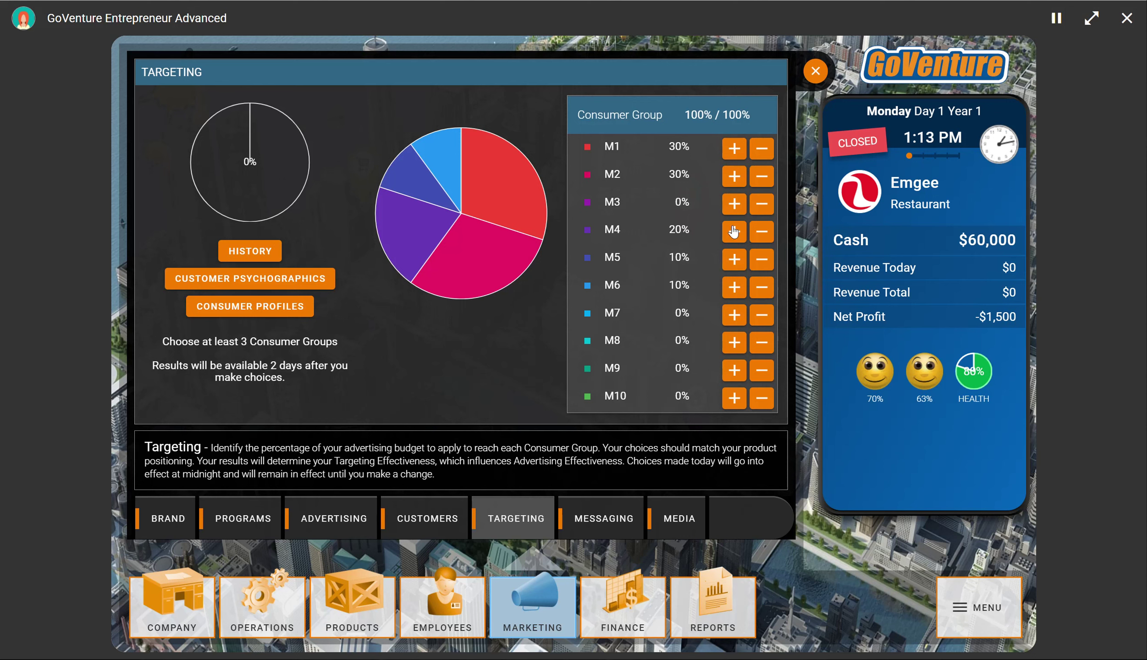
Step: Cut M4, M5 and M6 to 0% and raise M3's targeting share to 30%
{"action": "left_click", "coordinate": [761, 232]}
{"action": "left_click", "coordinate": [760, 233]}
{"action": "left_click", "coordinate": [761, 232]}
{"action": "left_click", "coordinate": [761, 233]}
{"action": "left_click", "coordinate": [761, 258]}
{"action": "left_click", "coordinate": [762, 259]}
{"action": "left_click", "coordinate": [761, 288]}
{"action": "left_click", "coordinate": [761, 288]}
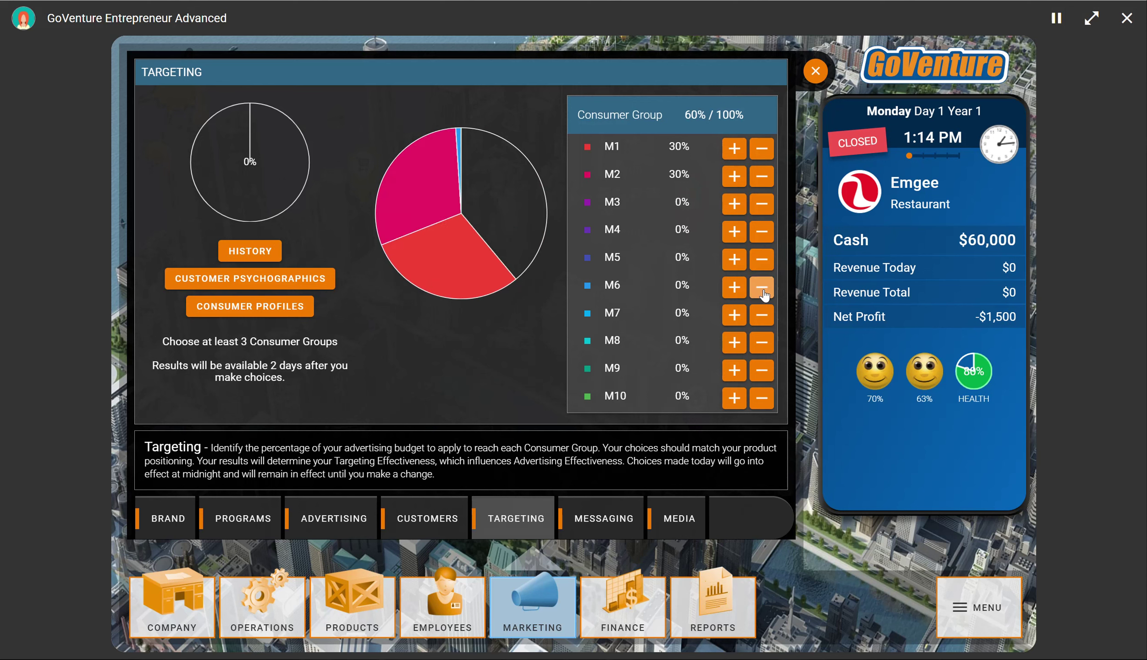
{"action": "left_click", "coordinate": [731, 210]}
{"action": "left_click", "coordinate": [732, 206]}
{"action": "left_click", "coordinate": [733, 206]}
{"action": "left_click", "coordinate": [733, 206]}
{"action": "left_click", "coordinate": [733, 206]}
{"action": "left_click", "coordinate": [733, 206]}
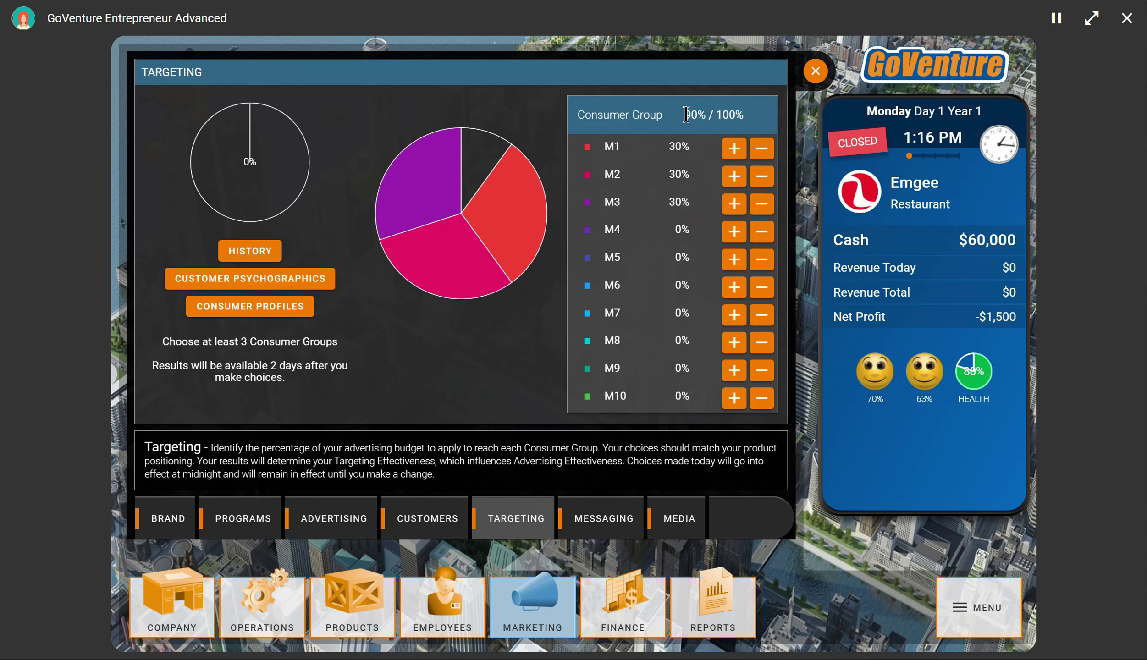
Step: Complete 100% by giving M8 10%, keeping M1 at 30% and M4 at 0%
{"action": "left_click_drag", "start_coordinate": [684, 115], "coordinate": [742, 112]}
{"action": "left_click", "coordinate": [736, 152]}
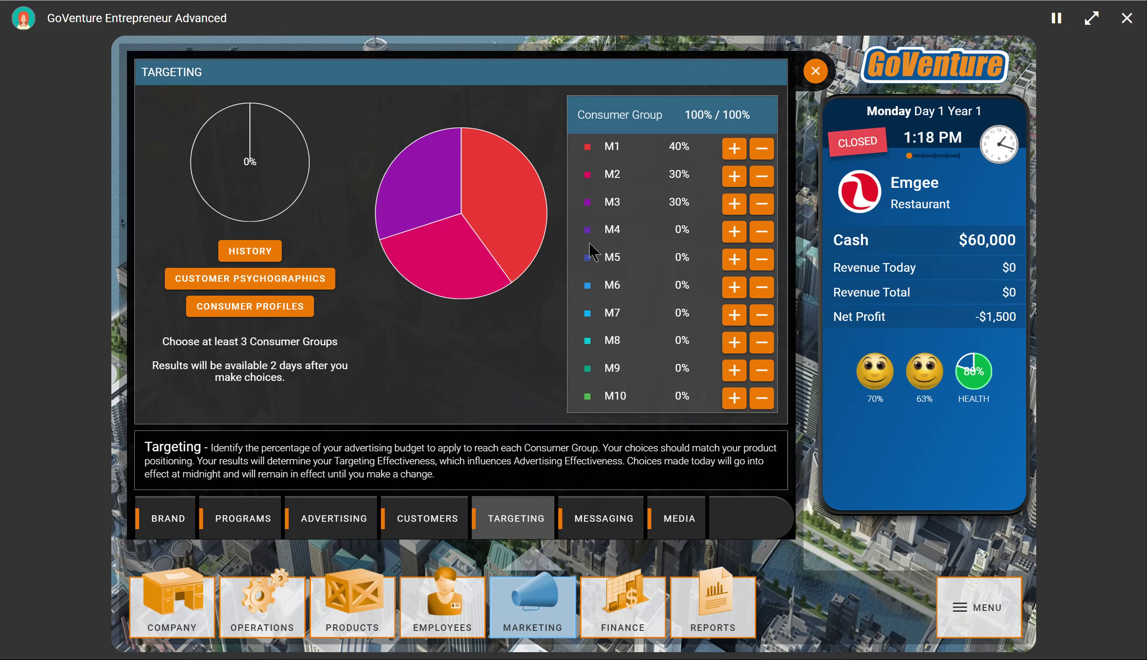
{"action": "left_click", "coordinate": [762, 150]}
{"action": "left_click", "coordinate": [732, 233]}
{"action": "left_click", "coordinate": [762, 233]}
{"action": "left_click", "coordinate": [725, 343]}
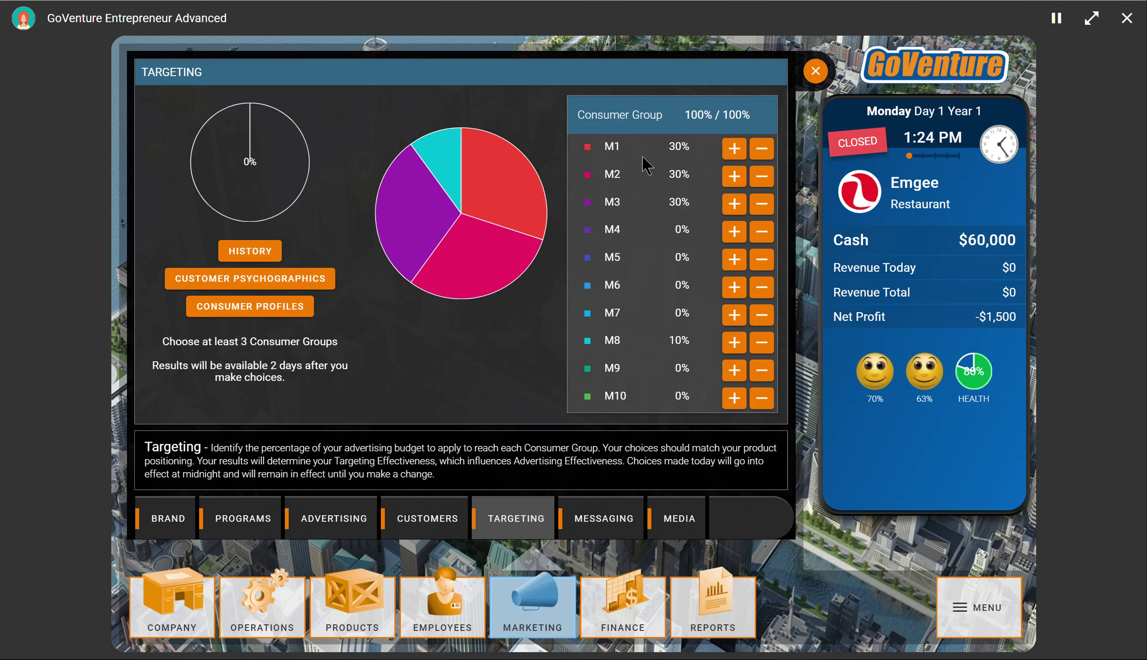
Step: Select M1's 30% targeting value
{"action": "left_click_drag", "start_coordinate": [688, 146], "coordinate": [668, 147]}
{"action": "left_click", "coordinate": [684, 147]}
Step: Switch to the Messaging page to see each group's ticked keywords
{"action": "left_click", "coordinate": [613, 520]}
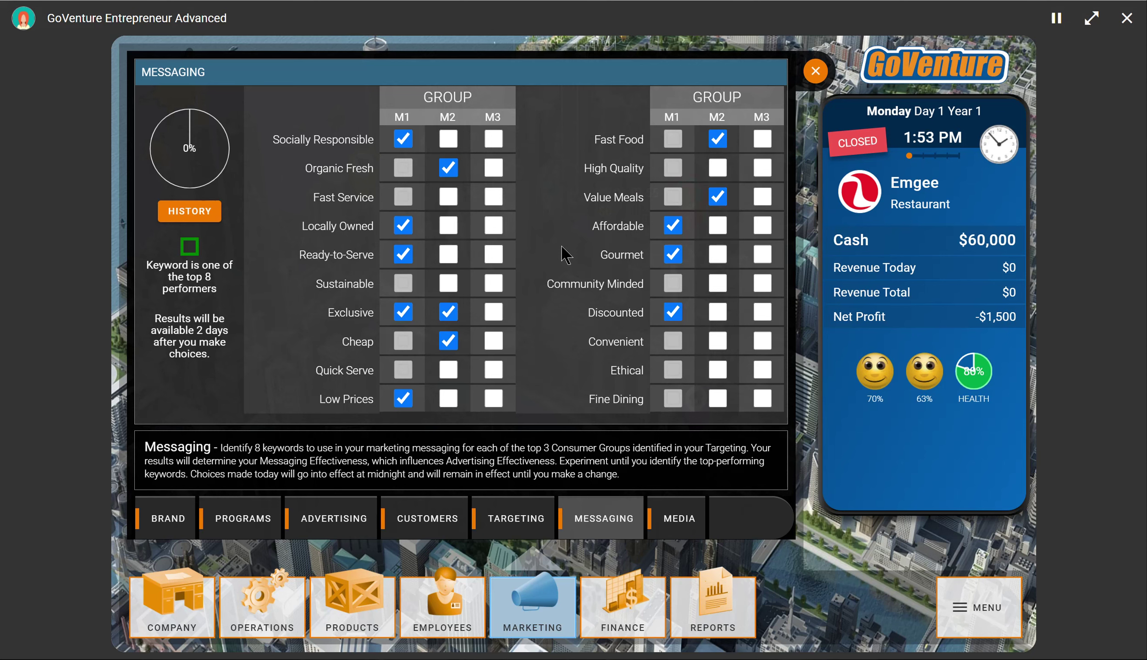
Step: Glance at the Customers charts, then return to Targeting with M1–M3 at 30% and M8 at 10%
{"action": "left_click", "coordinate": [452, 523]}
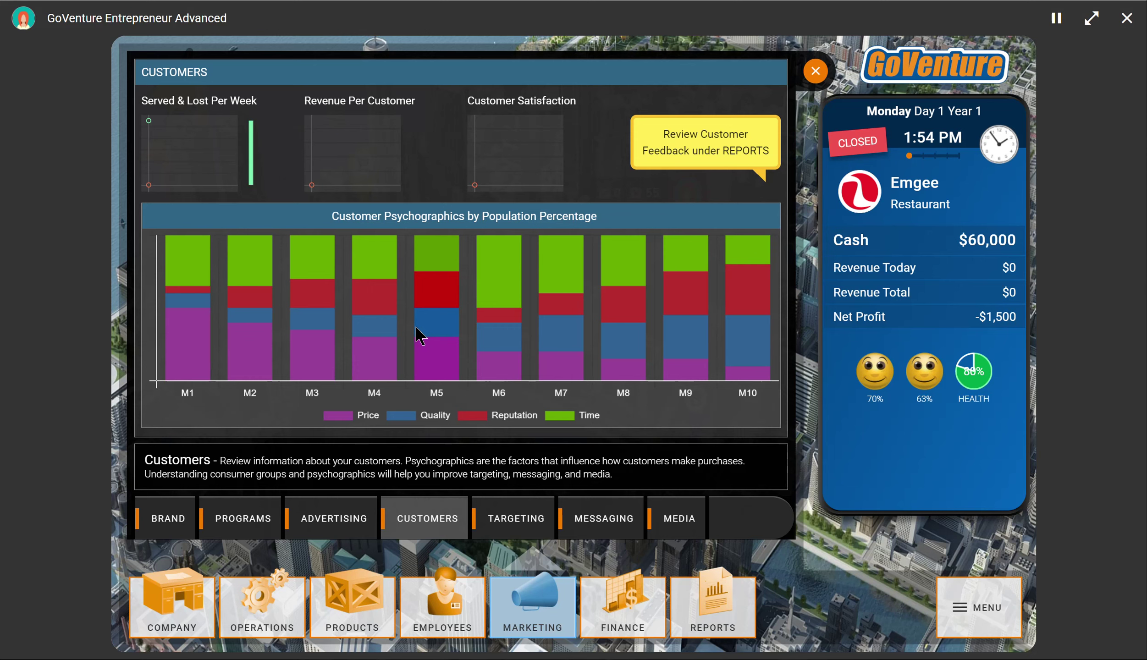
{"action": "left_click", "coordinate": [510, 527]}
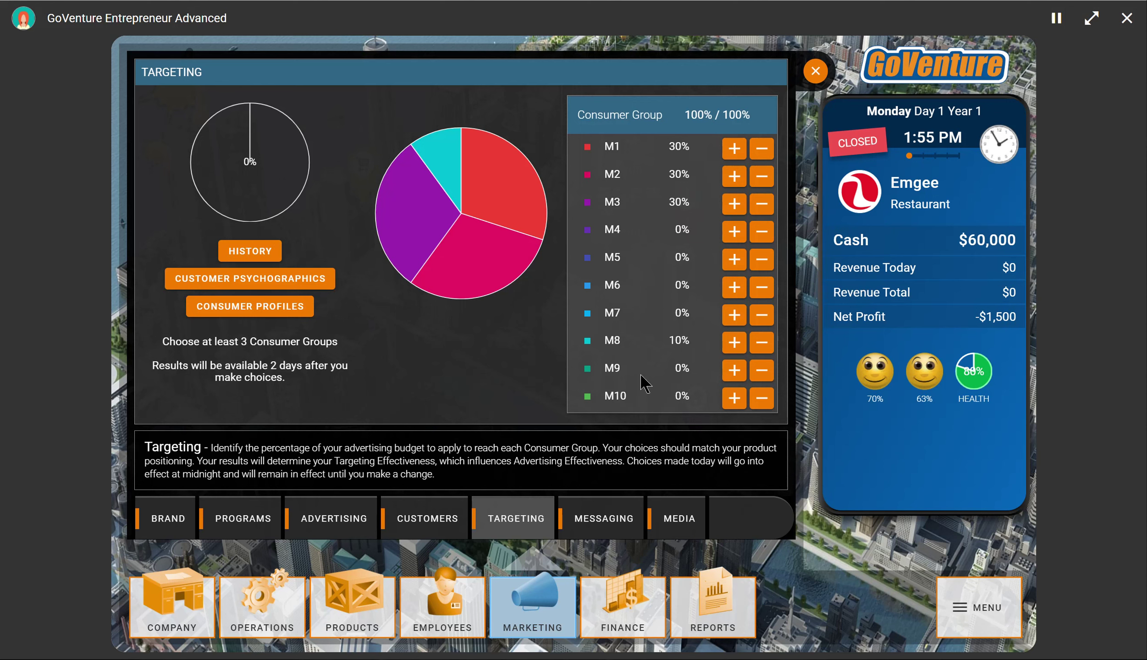
Step: Go to Messaging, recheck the targeting split, and return to the keyword checklist
{"action": "left_click", "coordinate": [585, 516]}
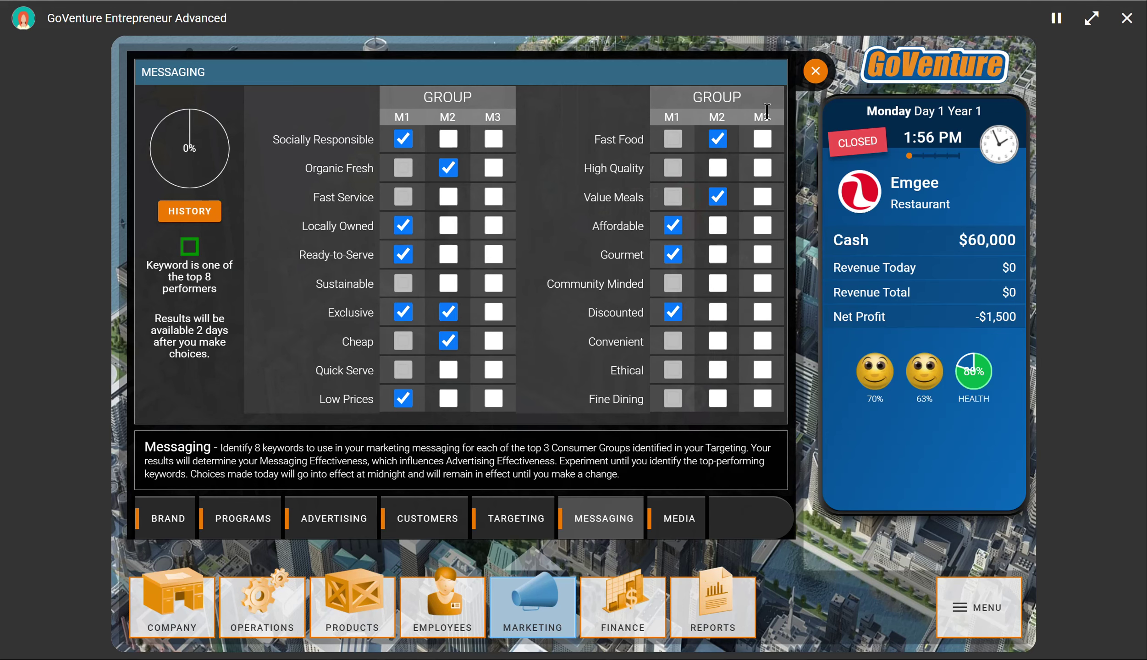
{"action": "left_click", "coordinate": [523, 516]}
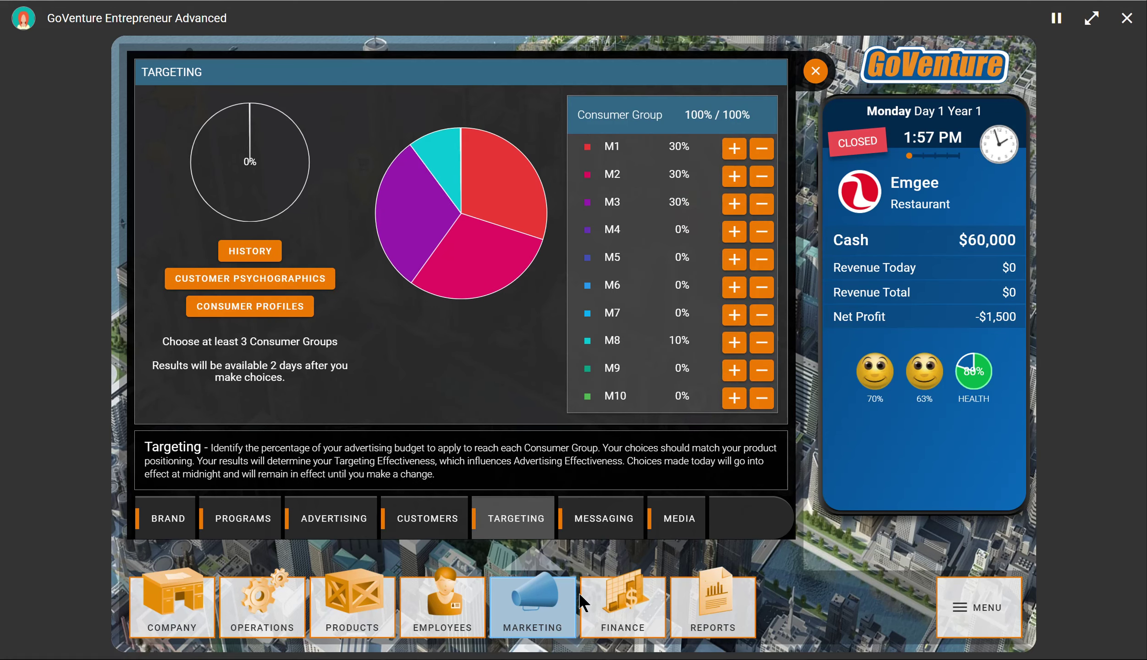
{"action": "left_click", "coordinate": [603, 518]}
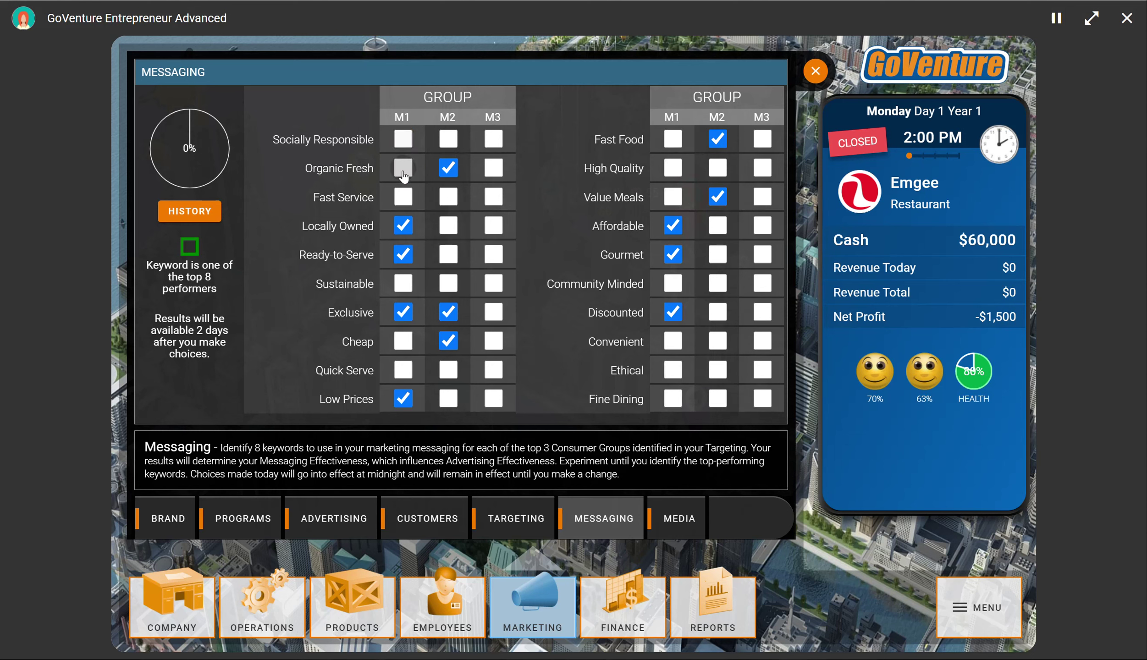
Step: Drop Locally Owned and Ready-to-Serve from M1, add Cheap to M1, and add Locally Owned to M2
{"action": "left_click", "coordinate": [403, 225]}
{"action": "left_click", "coordinate": [403, 254]}
{"action": "left_click", "coordinate": [403, 341]}
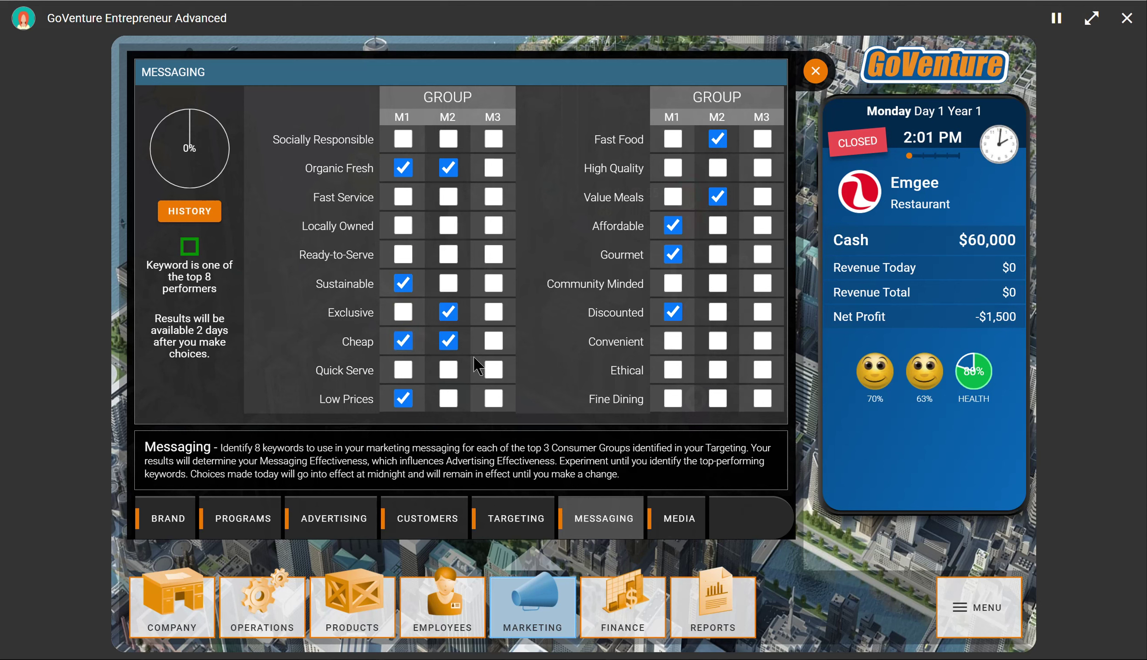
{"action": "left_click", "coordinate": [448, 283]}
{"action": "left_click", "coordinate": [448, 254]}
{"action": "left_click", "coordinate": [448, 225]}
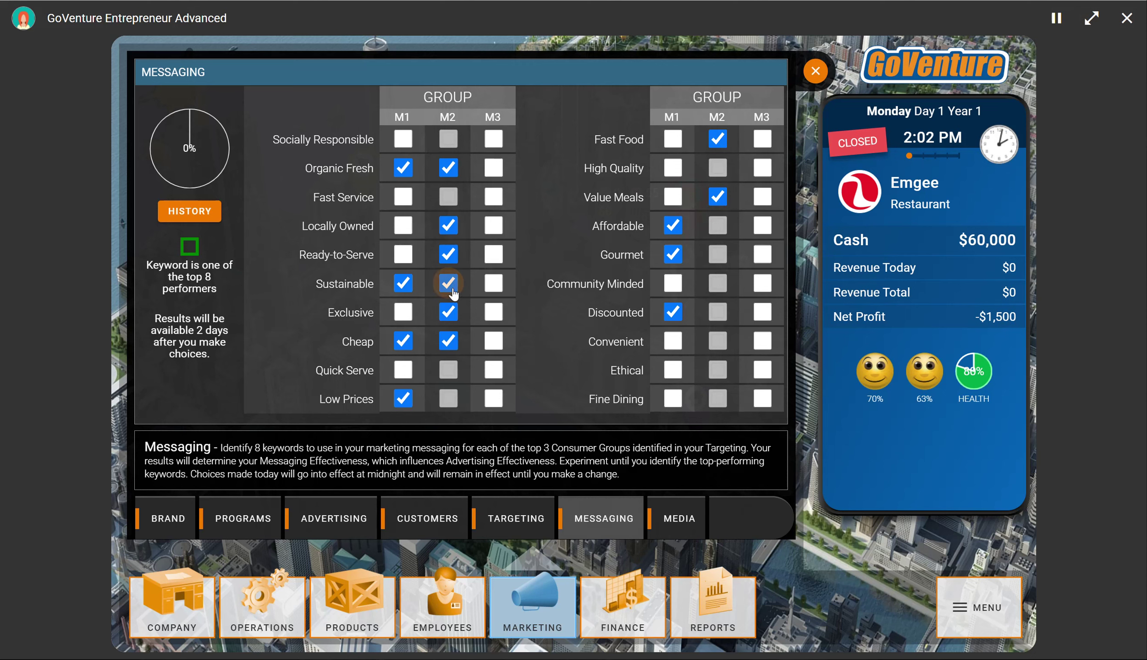
{"action": "left_click", "coordinate": [448, 284]}
{"action": "left_click", "coordinate": [448, 254]}
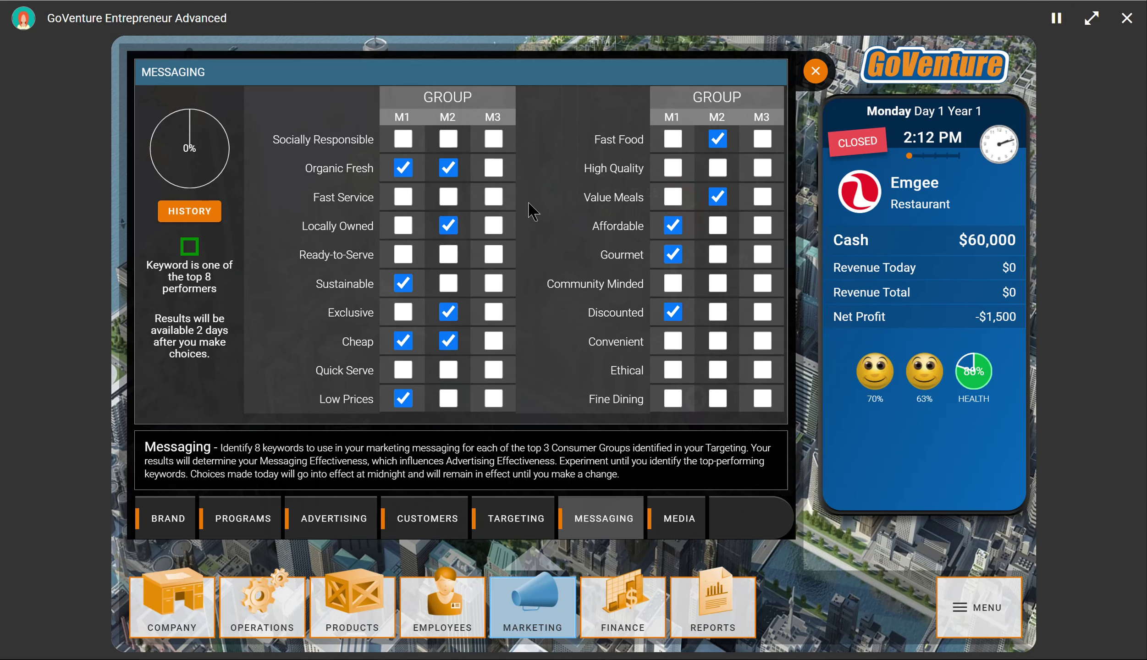
Step: Check the targeting split again, then open the Media budget allocation
{"action": "left_click", "coordinate": [514, 518]}
{"action": "left_click", "coordinate": [587, 502]}
{"action": "left_click", "coordinate": [672, 515]}
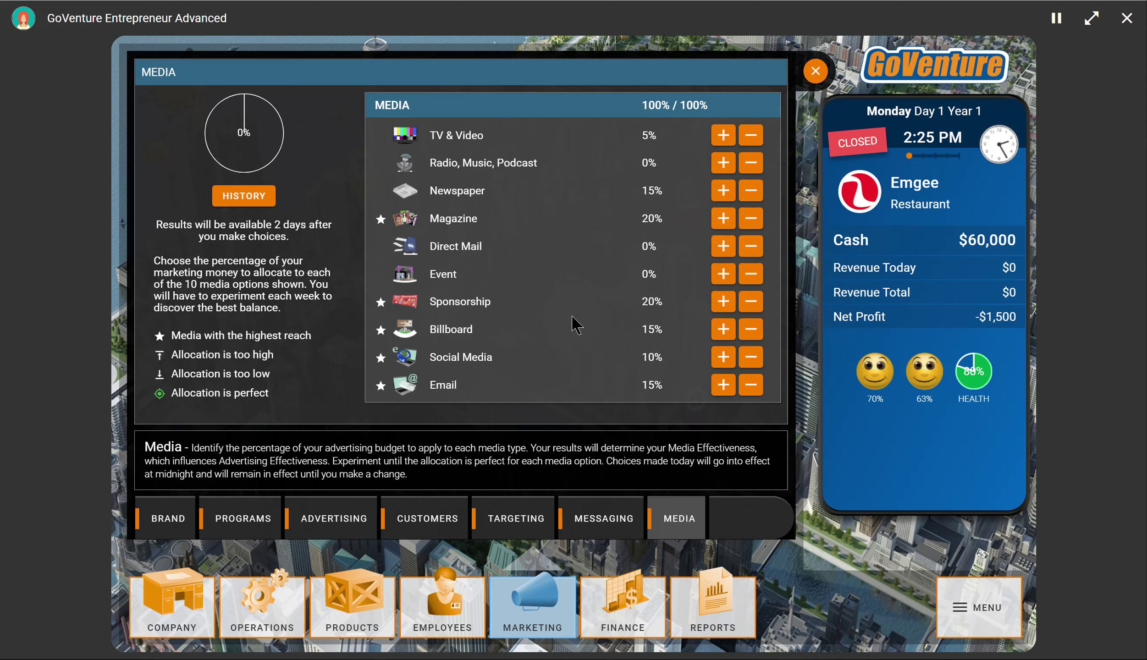
Step: Cut Social Media's media share from 10% to 5%, leaving 95% allocated
{"action": "left_click", "coordinate": [604, 508]}
{"action": "left_click", "coordinate": [679, 518]}
{"action": "left_click", "coordinate": [750, 357]}
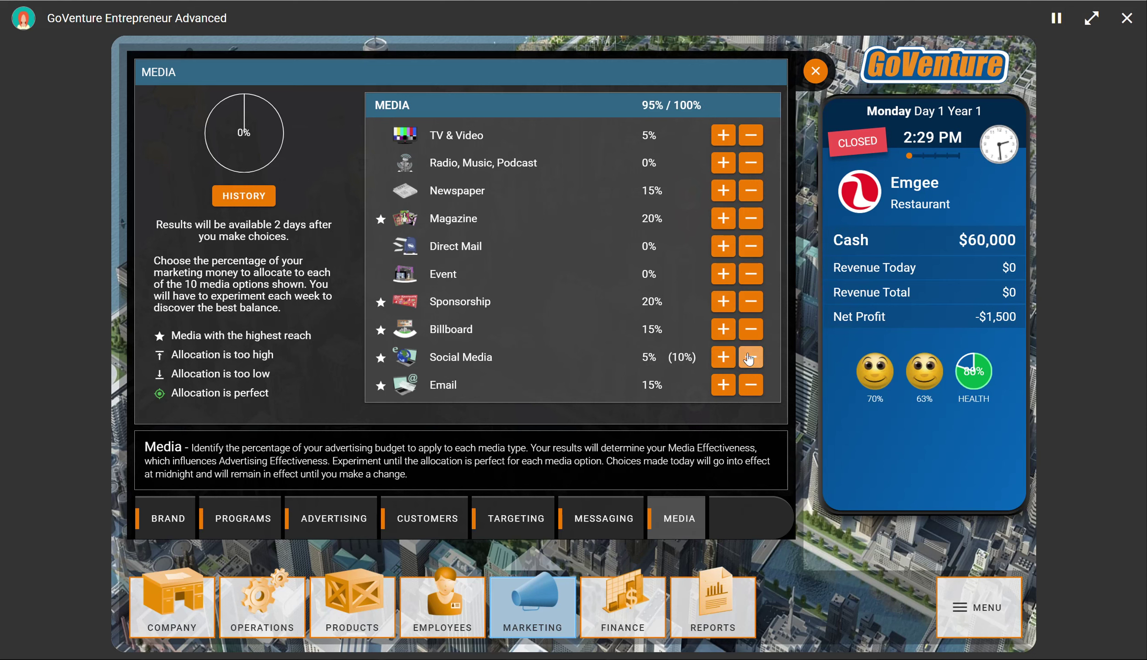
Step: Cut TV & Video from 5% to 0% and bring Social Media up to 15%
{"action": "left_click", "coordinate": [720, 359]}
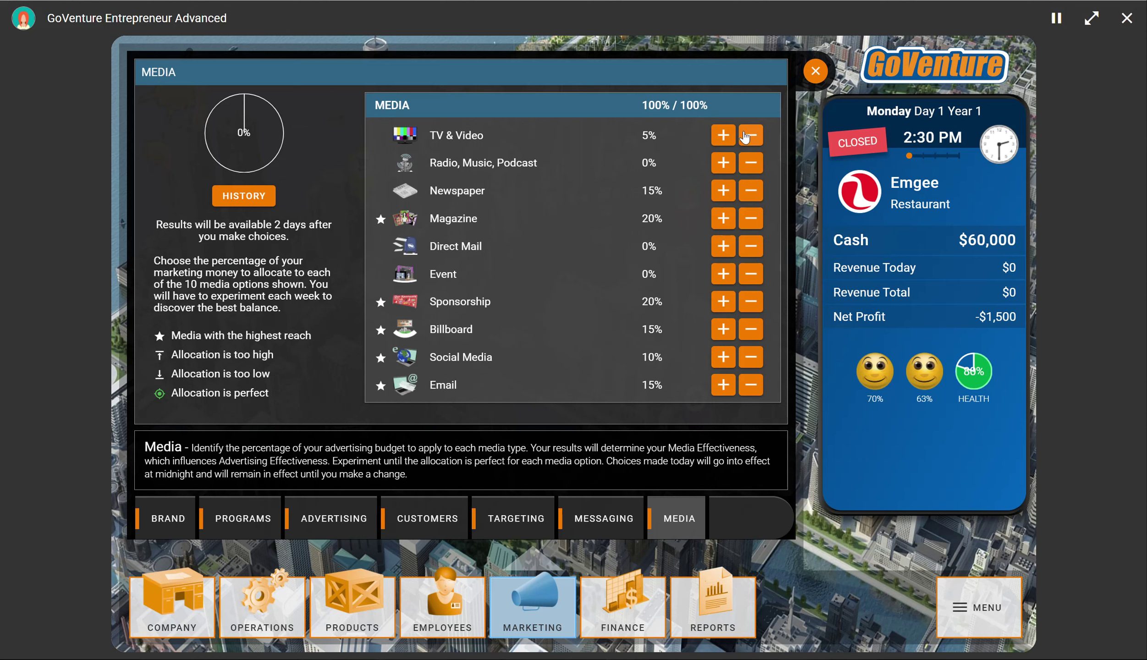
{"action": "left_click", "coordinate": [750, 135]}
{"action": "left_click", "coordinate": [721, 358]}
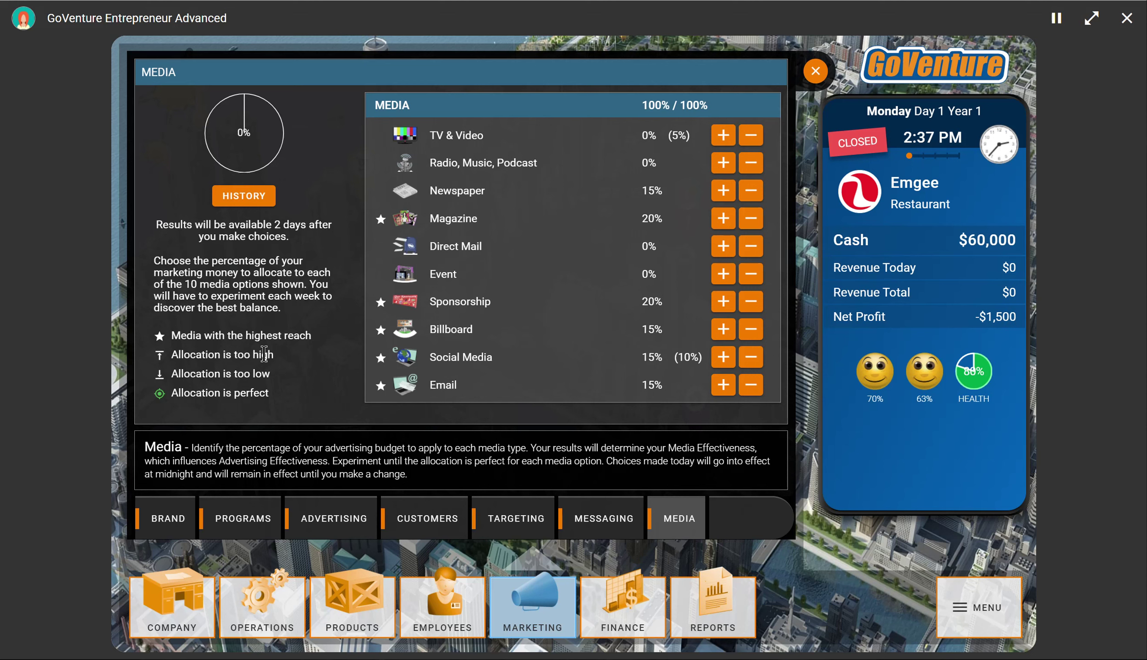
Step: Lower Sponsorship to 15%, raise Social Media to 20%, and view Advertising Effectiveness on the Brand page
{"action": "left_click", "coordinate": [748, 305]}
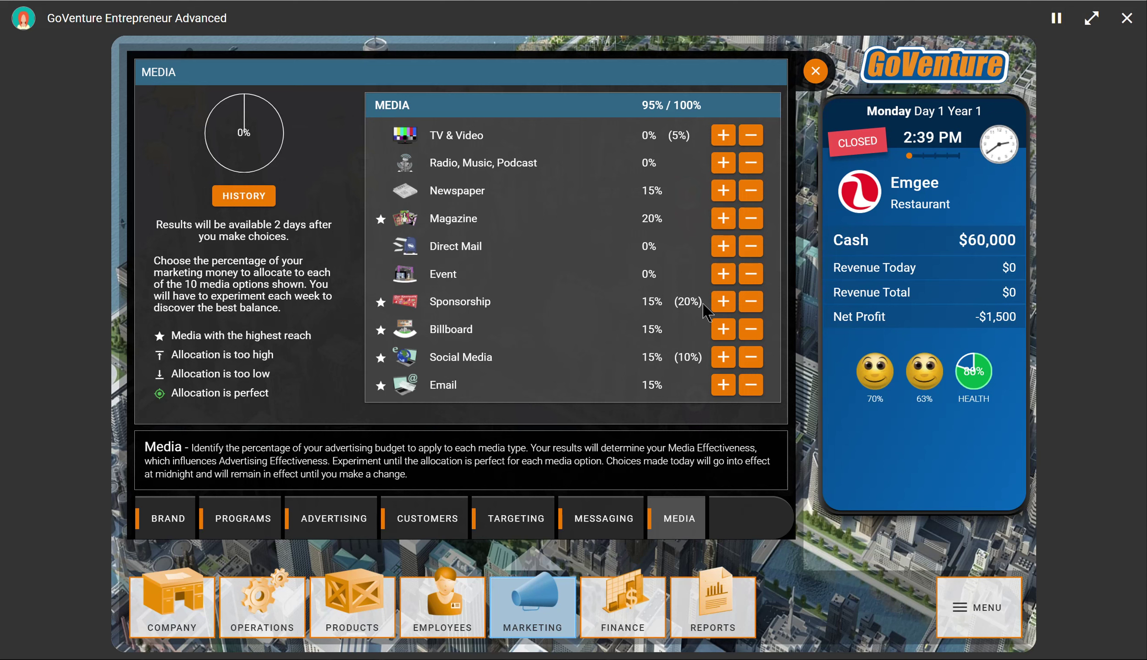
{"action": "left_click_drag", "start_coordinate": [703, 306], "coordinate": [673, 305]}
{"action": "left_click", "coordinate": [723, 302]}
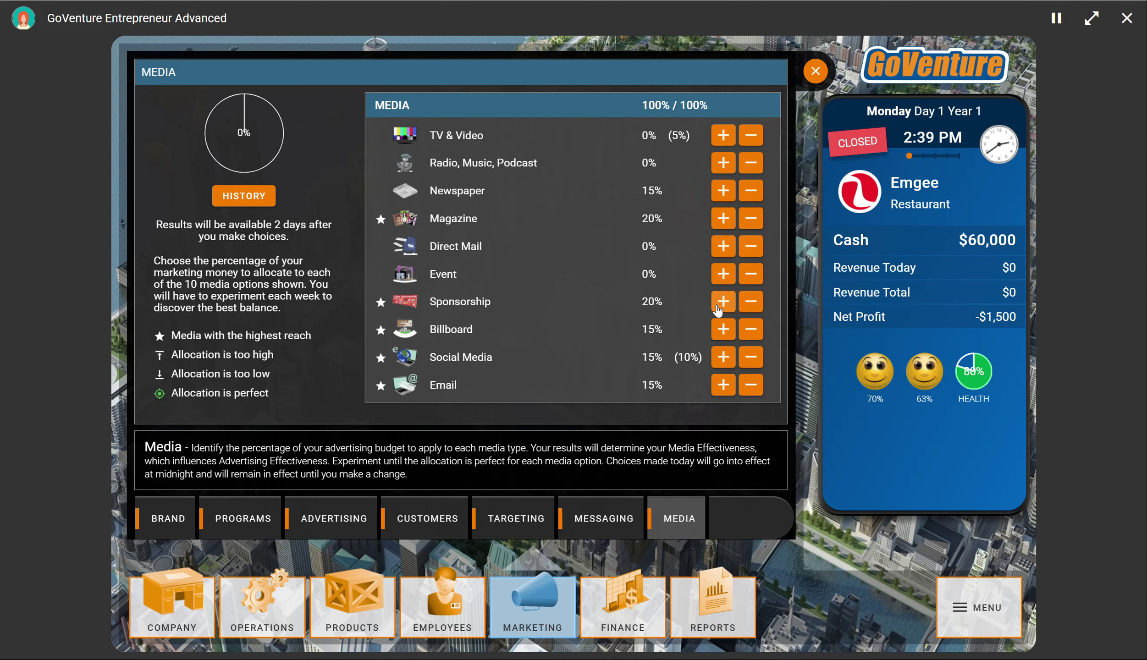
{"action": "left_click", "coordinate": [752, 306]}
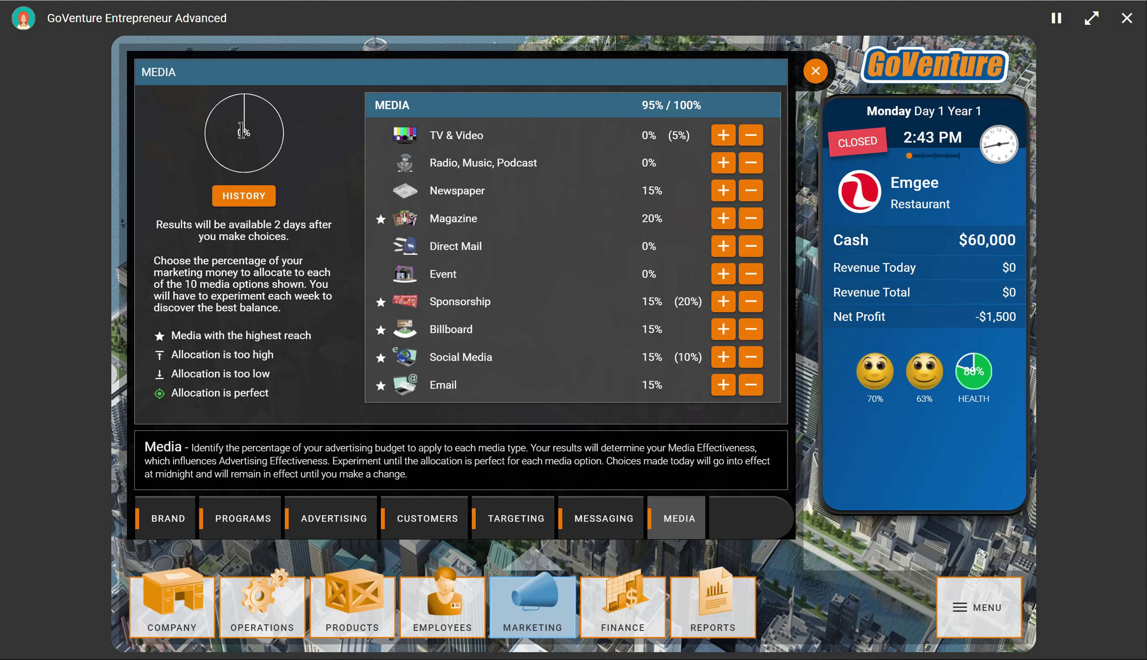
{"action": "left_click", "coordinate": [727, 362]}
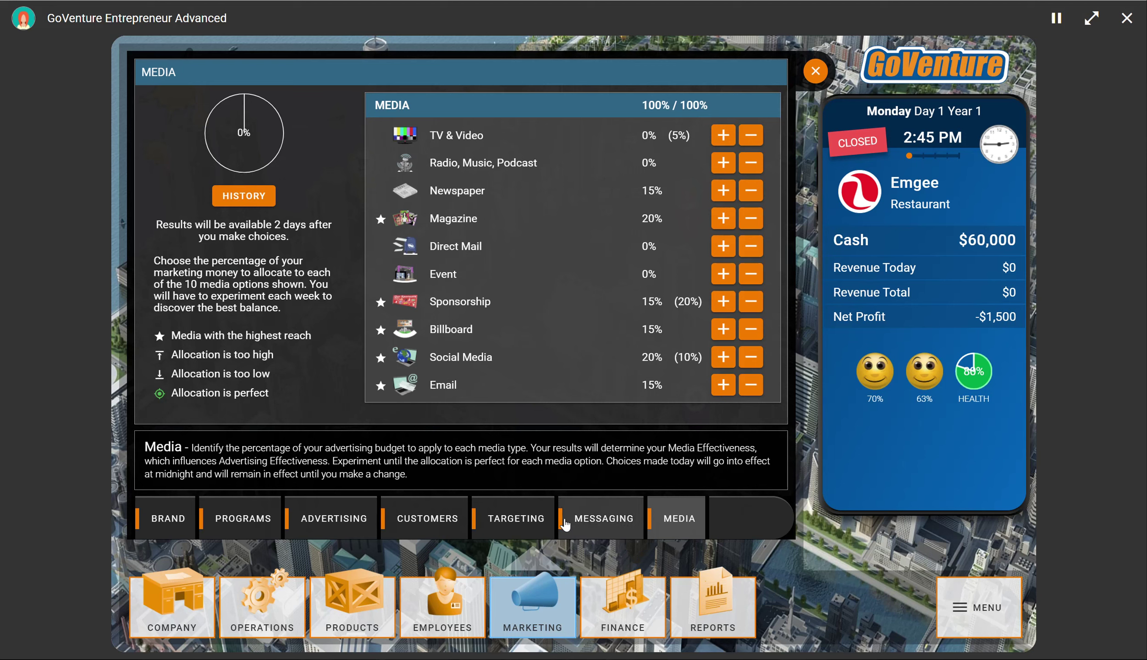
{"action": "left_click", "coordinate": [168, 518]}
{"action": "left_click_drag", "start_coordinate": [565, 167], "coordinate": [702, 173]}
Step: Choose $50 Today for Product Line & Brand advertising
{"action": "left_click", "coordinate": [701, 173]}
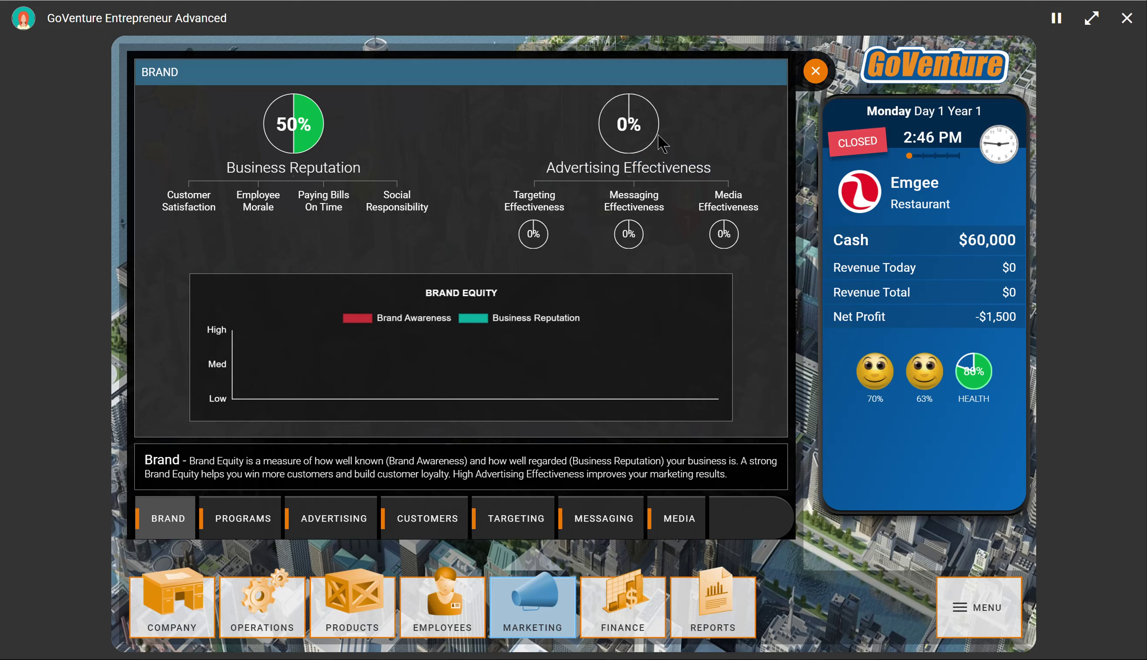
{"action": "left_click", "coordinate": [356, 523]}
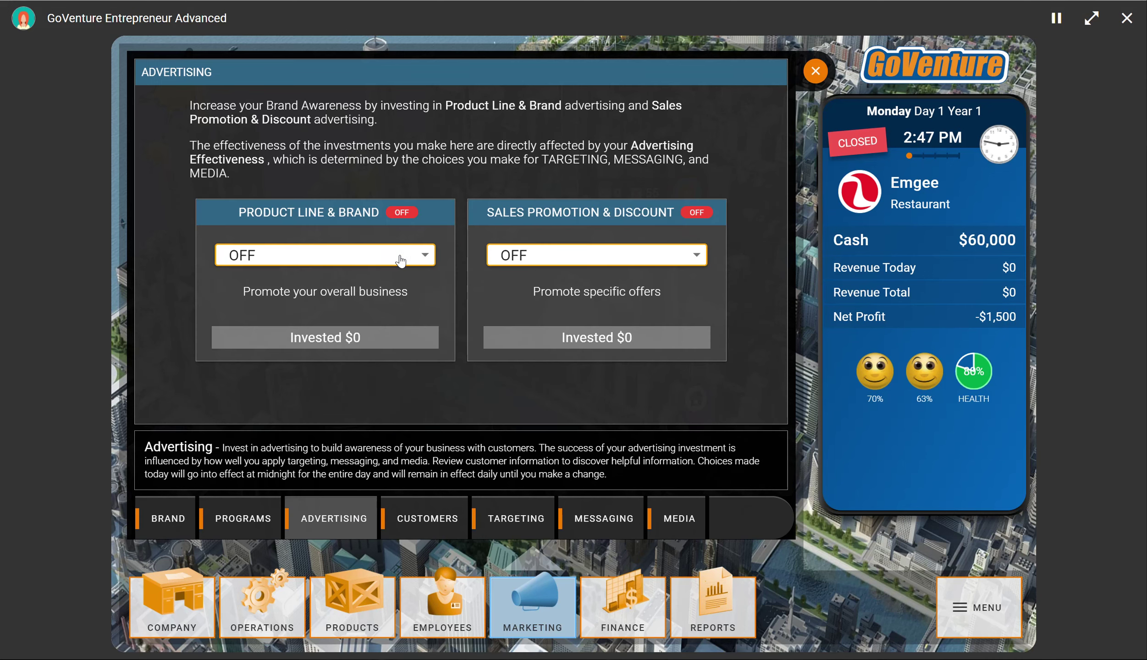
{"action": "left_click", "coordinate": [386, 260]}
{"action": "left_click", "coordinate": [362, 321]}
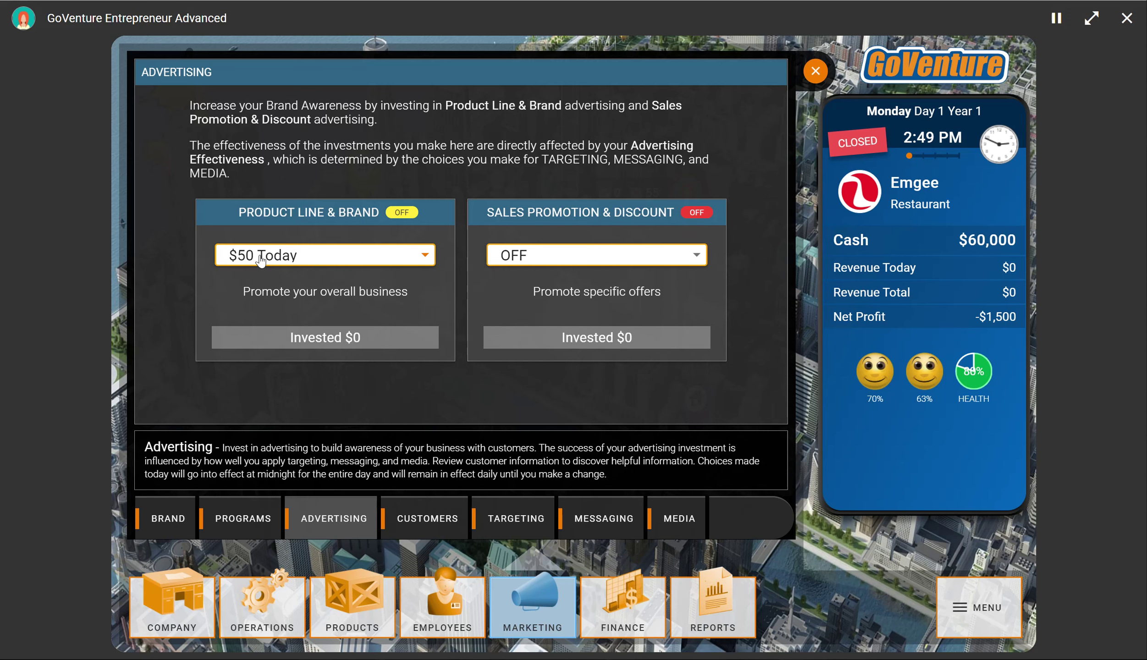
Step: Recheck the advertising page, then return to the Brand overview
{"action": "left_click", "coordinate": [174, 514]}
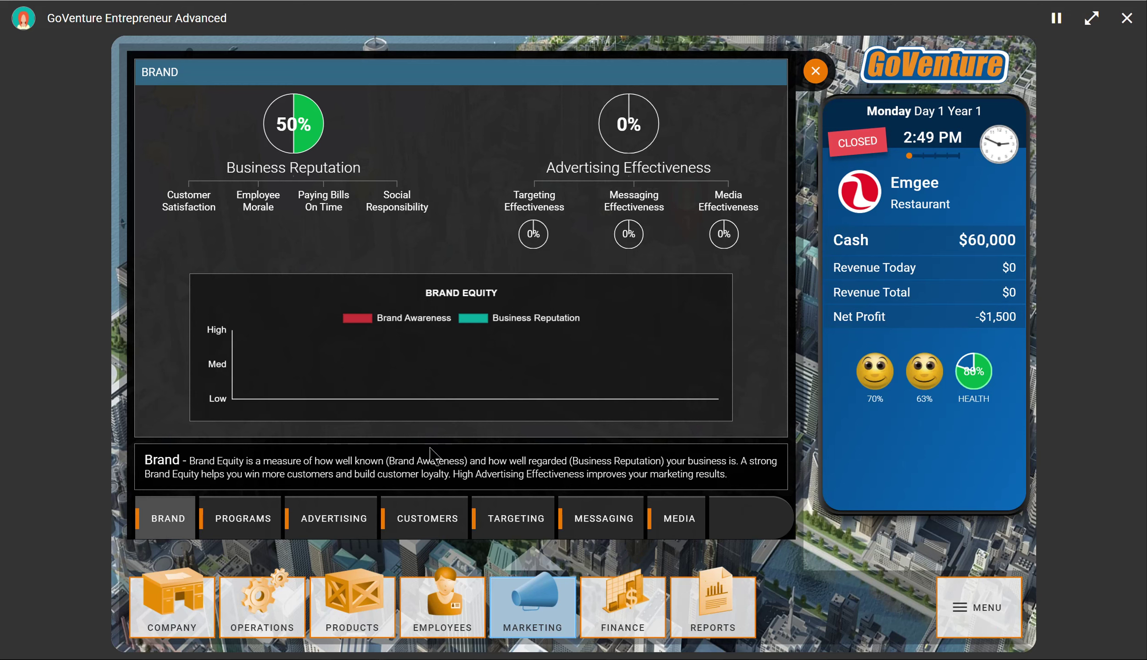
{"action": "left_click", "coordinate": [354, 523]}
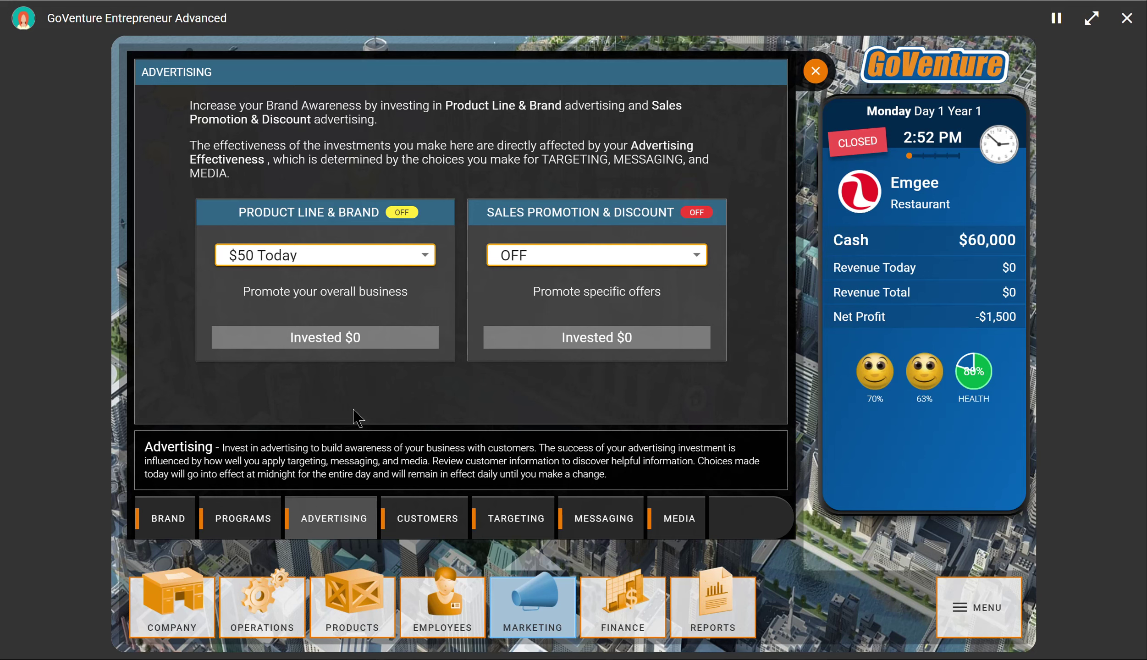
{"action": "left_click", "coordinate": [190, 510]}
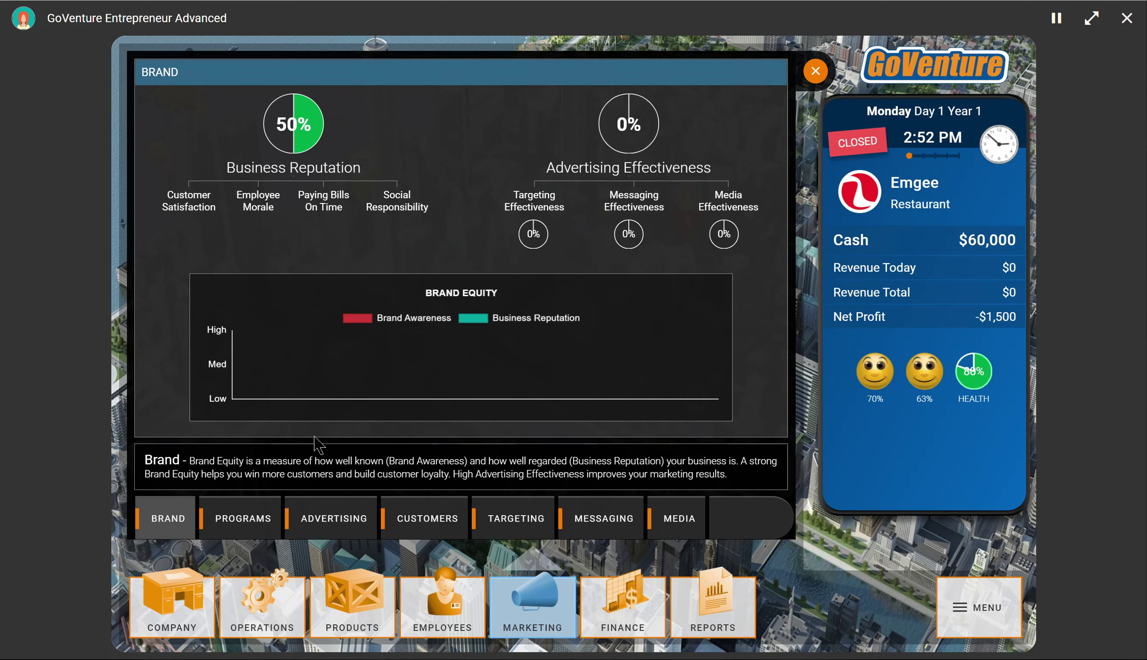